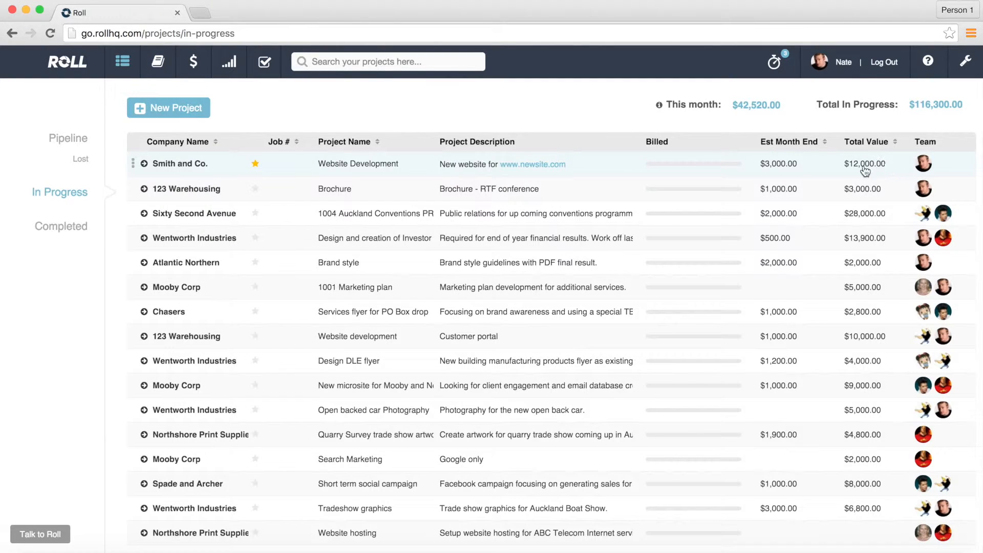
Step: Create a new draft invoice in the invoices section
{"action": "mouse_move", "coordinate": [686, 167]}
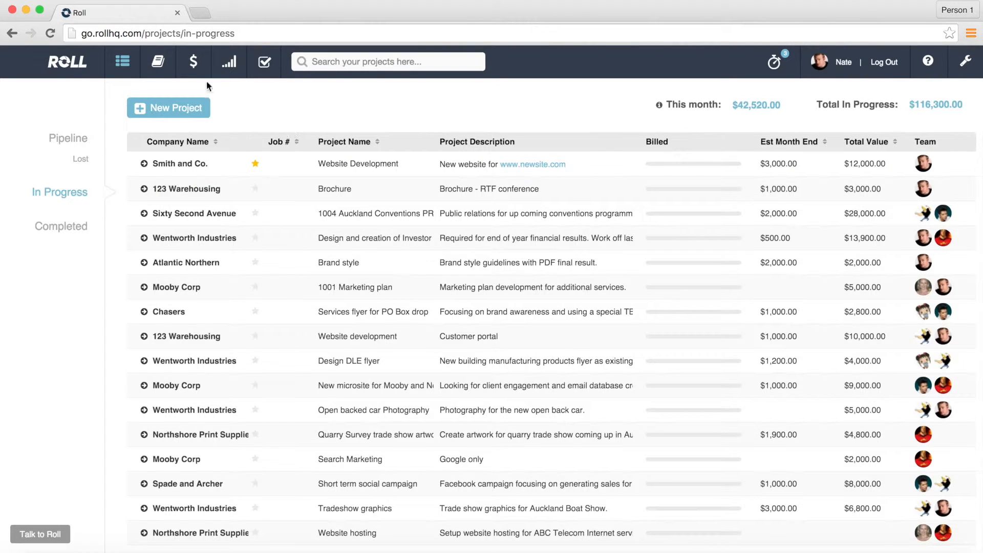
{"action": "left_click", "coordinate": [195, 65]}
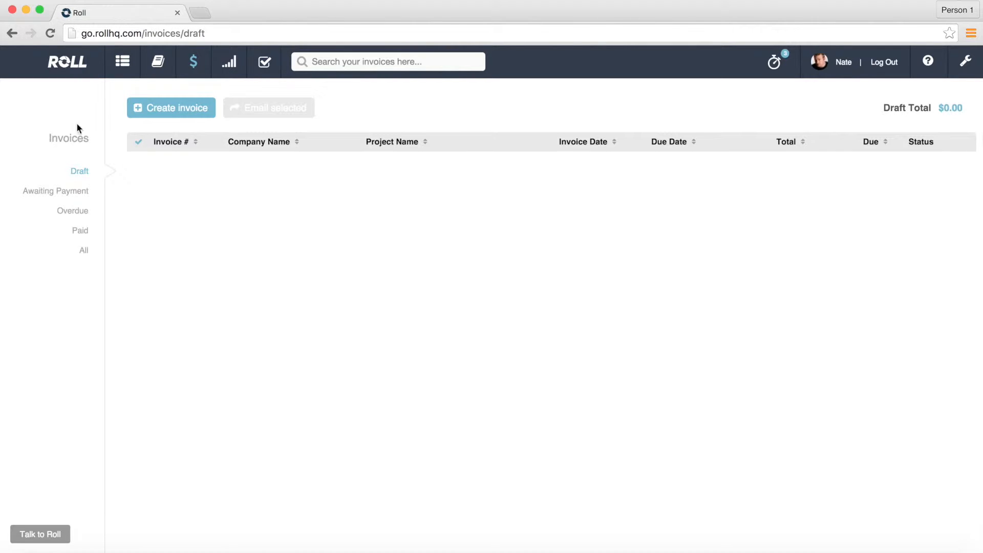
{"action": "left_click", "coordinate": [80, 172]}
{"action": "left_click", "coordinate": [181, 112]}
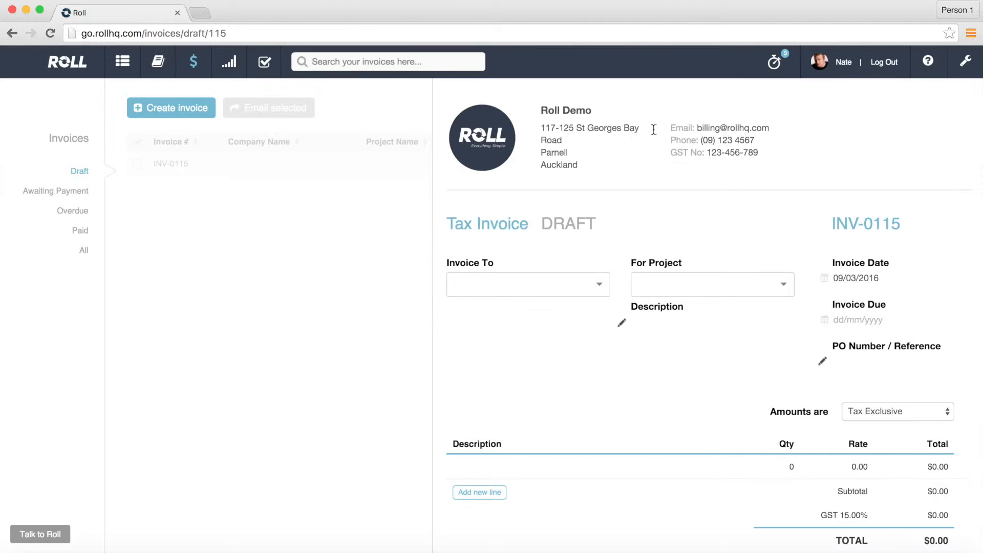
{"action": "left_click", "coordinate": [550, 128]}
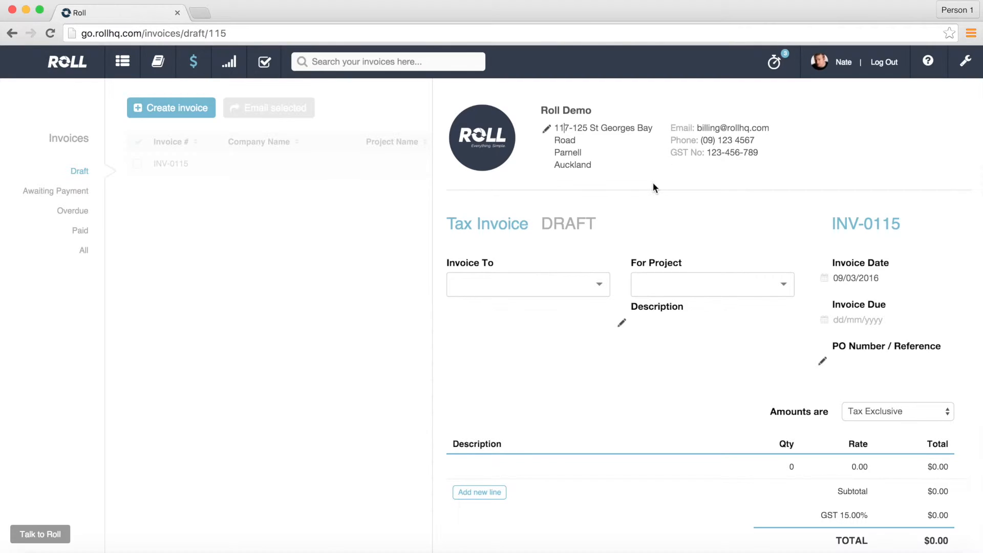
Step: Address the invoice to Smith and Co. and assign it to the Website Development project
{"action": "scroll", "coordinate": [715, 214], "scroll_direction": "down", "scroll_amount": 2}
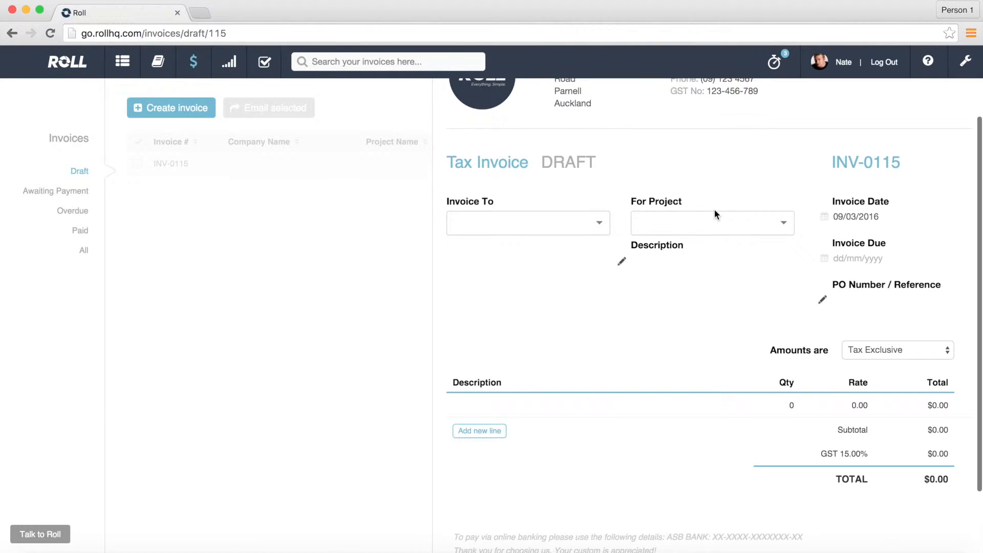
{"action": "left_click", "coordinate": [519, 222]}
{"action": "type", "text": "smit"}
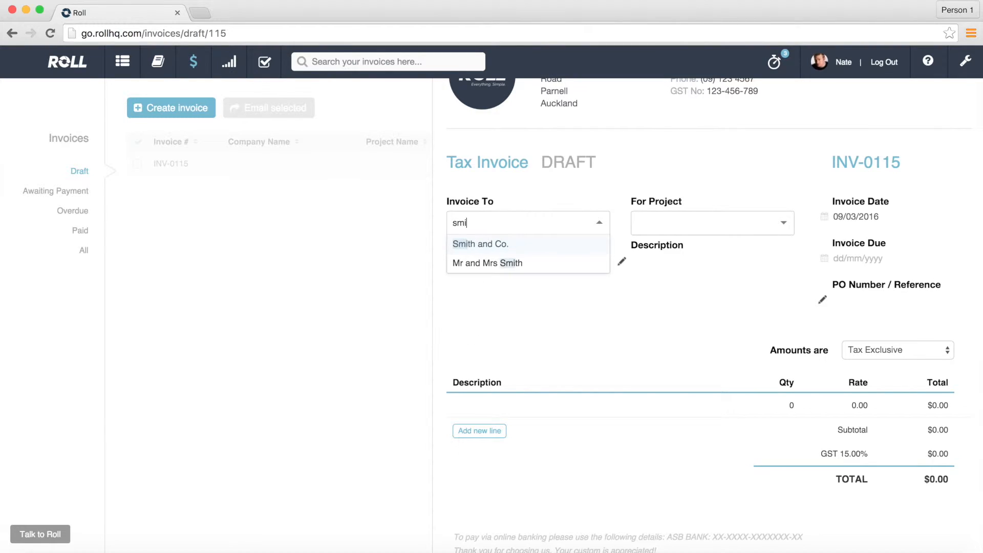
{"action": "left_click", "coordinate": [488, 246]}
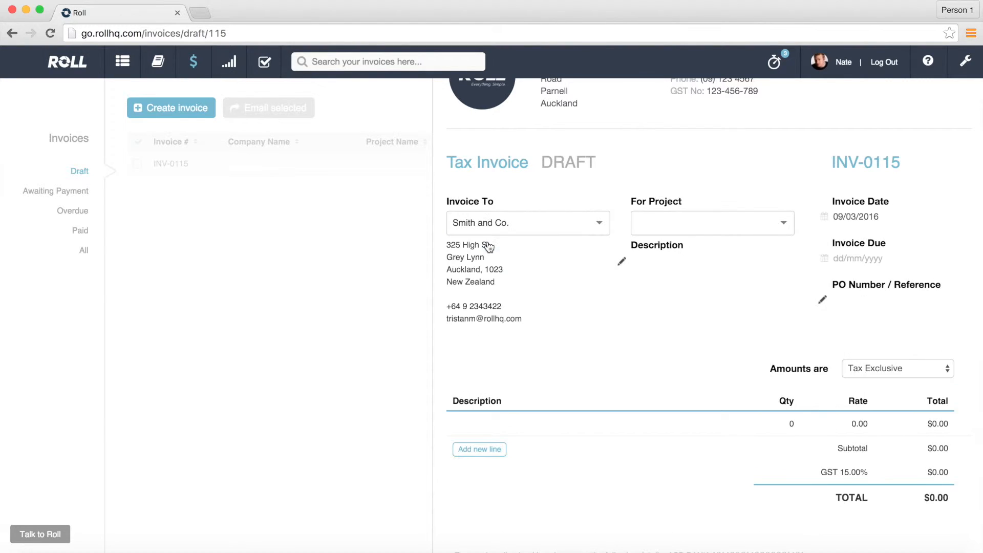
{"action": "left_click", "coordinate": [703, 226]}
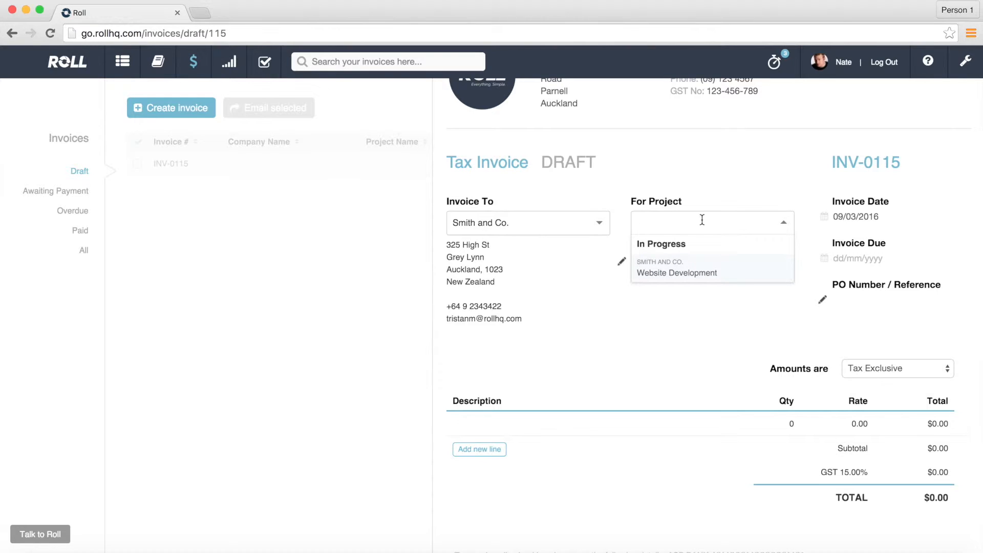
{"action": "left_click", "coordinate": [697, 271]}
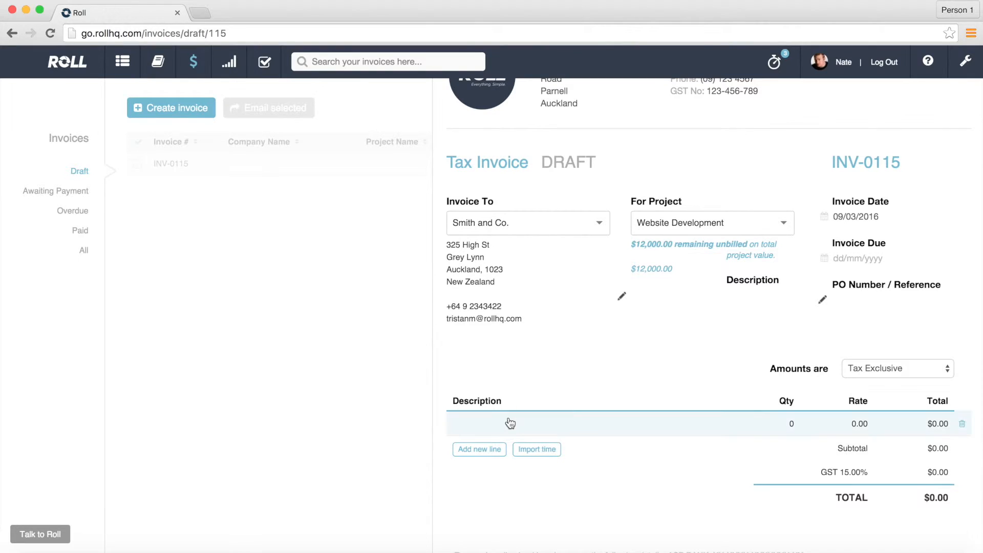
Step: Set the invoice due date to 16/03/2016 and its description to "Website deposit"
{"action": "left_click", "coordinate": [877, 259]}
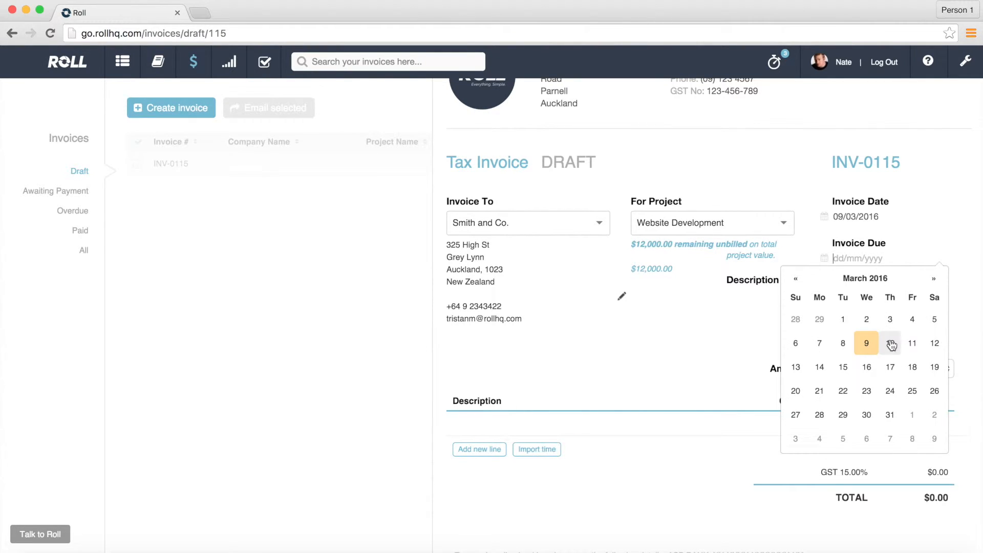
{"action": "left_click", "coordinate": [870, 367]}
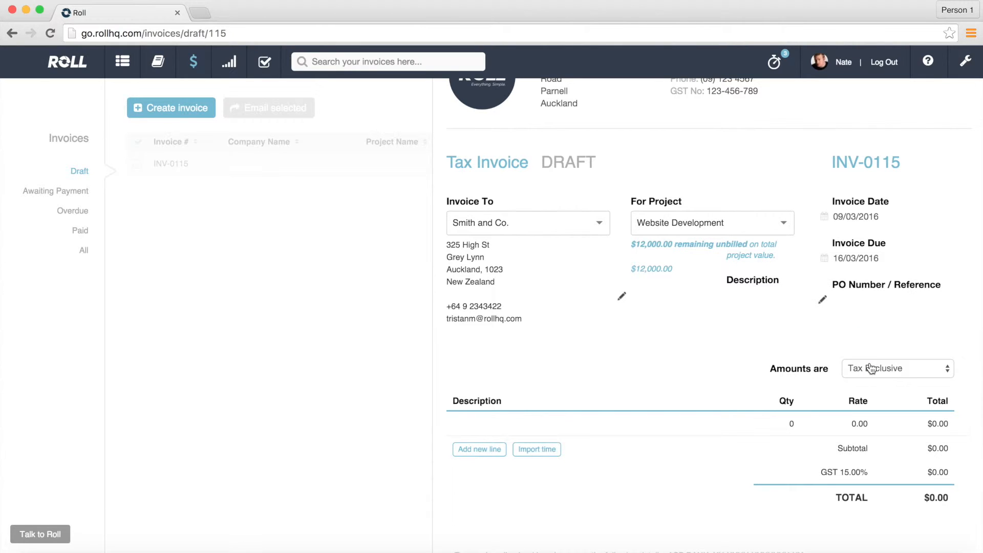
{"action": "left_click", "coordinate": [625, 296]}
{"action": "type", "text": "Website deposit"}
{"action": "left_click", "coordinate": [476, 425]}
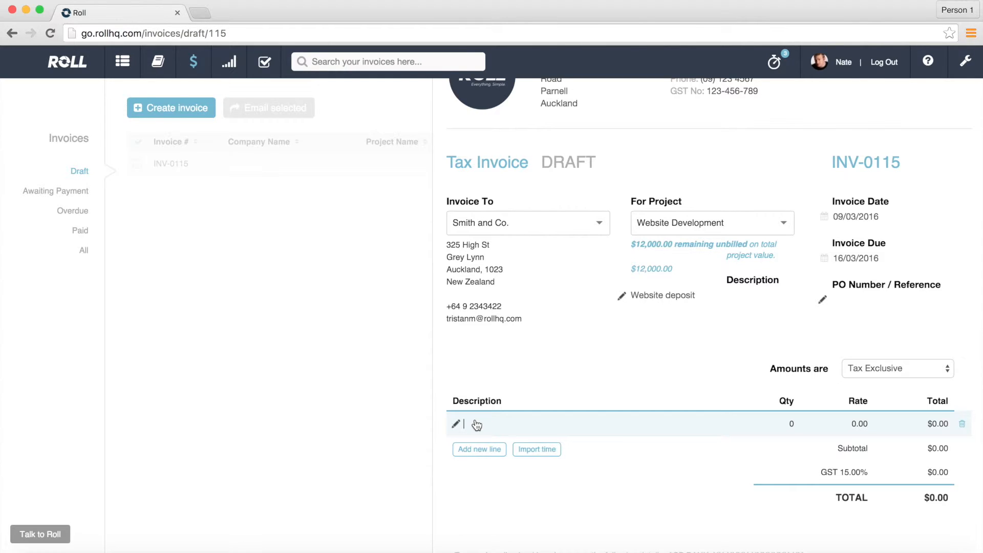
{"action": "type", "text": "Deposit invoice for new website www."}
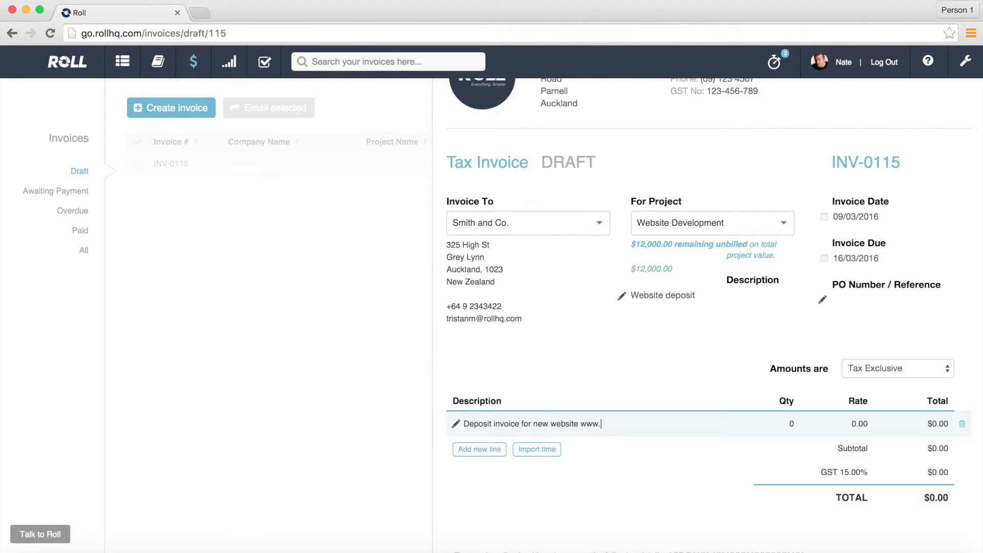
{"action": "type", "text": "newsite.com"}
{"action": "key", "text": "Tab"}
{"action": "type", "text": "1"}
{"action": "key", "text": "Tab"}
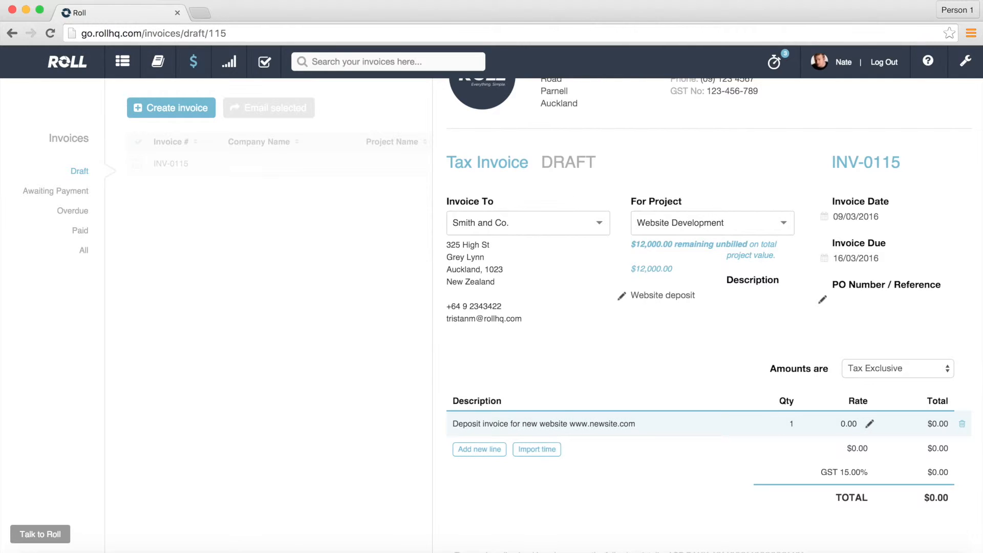
{"action": "type", "text": "3000"}
{"action": "key", "text": "Return"}
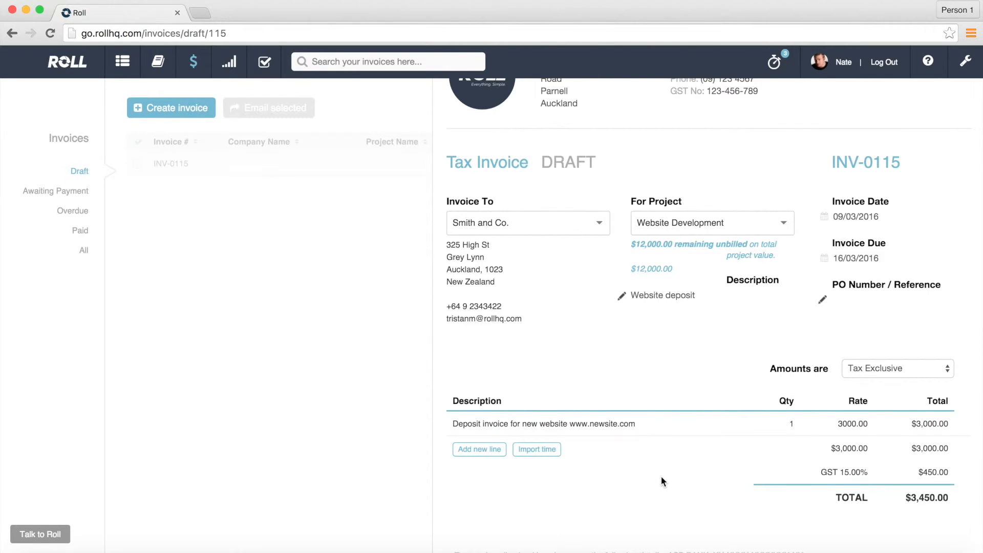
Step: Review the draft invoice's tax setting, total and online banking payment note
{"action": "scroll", "coordinate": [661, 482], "scroll_direction": "down", "scroll_amount": 3}
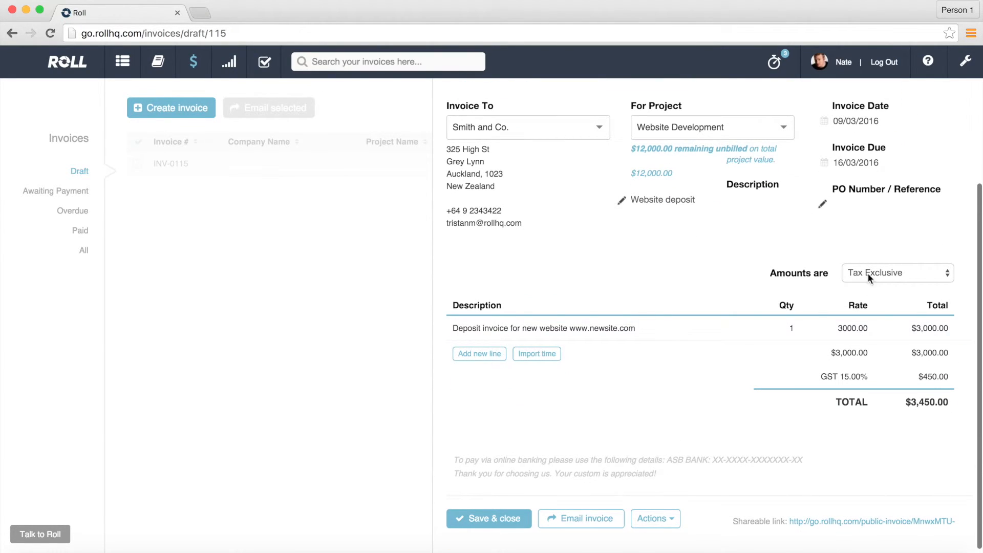
{"action": "scroll", "coordinate": [612, 395], "scroll_direction": "down", "scroll_amount": 2}
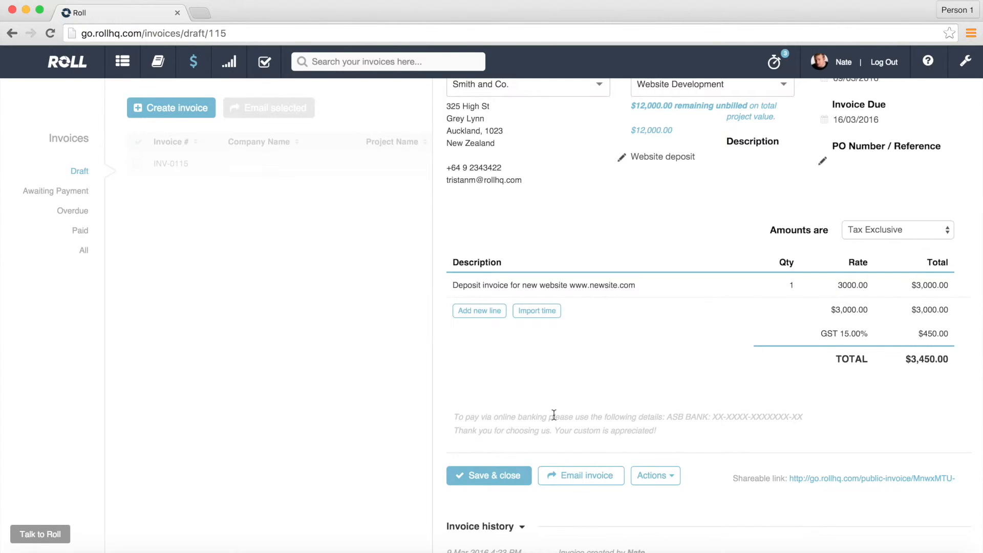
{"action": "scroll", "coordinate": [545, 415], "scroll_direction": "down", "scroll_amount": 1}
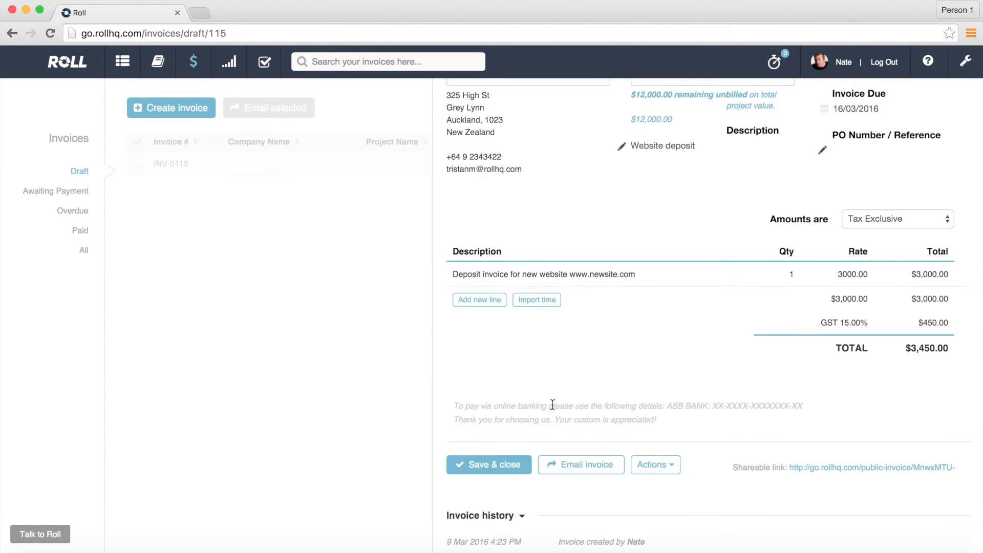
{"action": "left_click", "coordinate": [554, 404]}
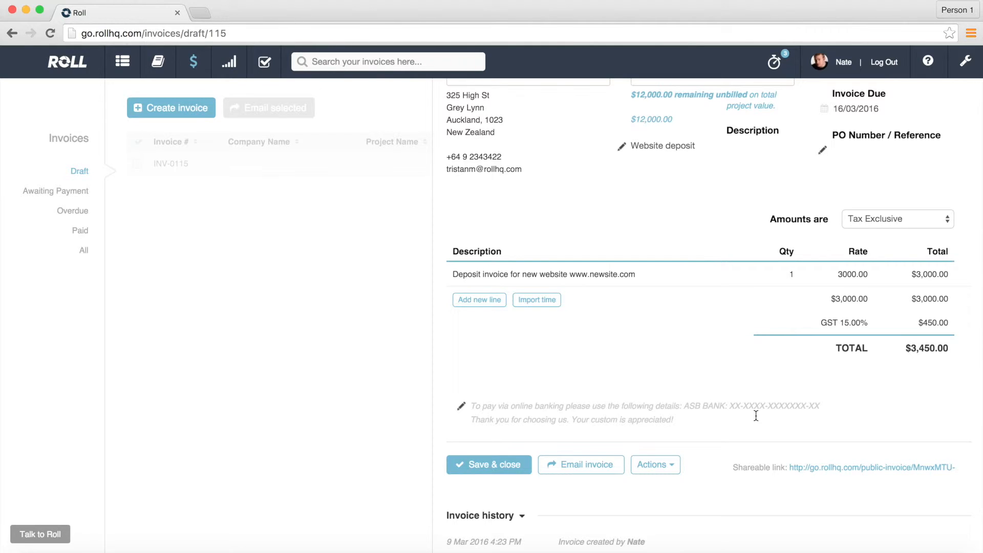
{"action": "left_click", "coordinate": [738, 407]}
{"action": "double_click", "coordinate": [772, 405]}
{"action": "left_click", "coordinate": [690, 497]}
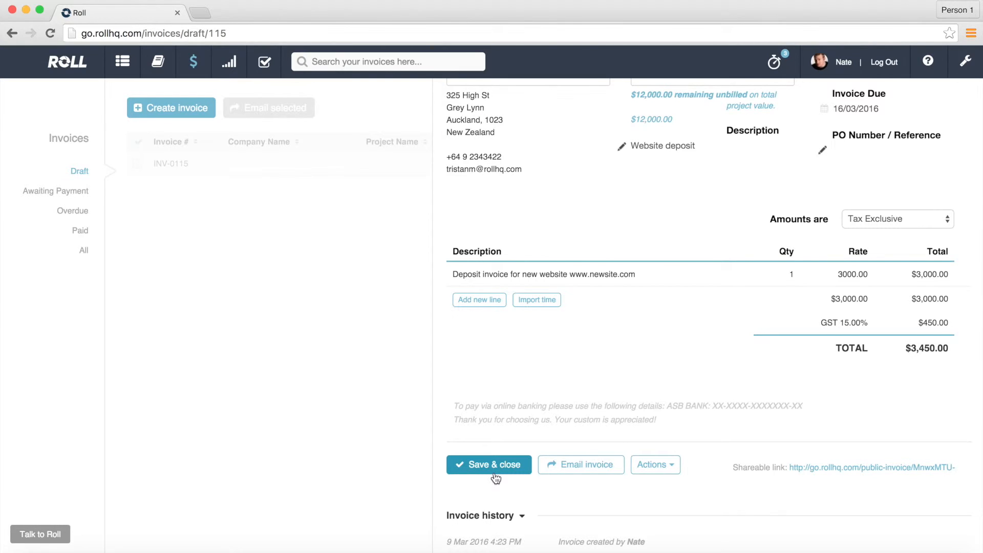
Step: Look through the additional actions available for the draft invoice
{"action": "left_click", "coordinate": [496, 477]}
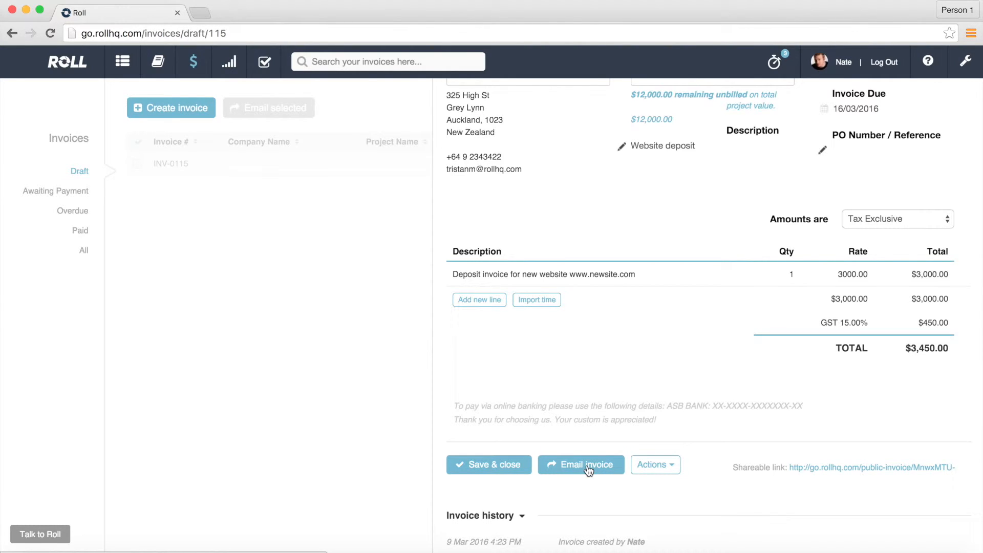
{"action": "left_click", "coordinate": [667, 464]}
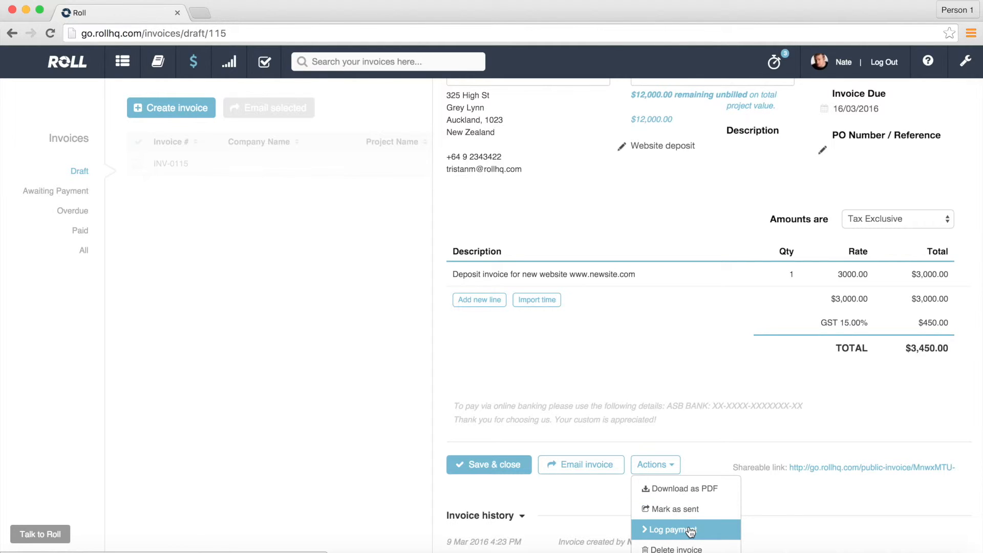
{"action": "left_click", "coordinate": [779, 495]}
Step: Email the Smith and Co. invoice to the client's contact with the default template message
{"action": "left_click", "coordinate": [587, 465]}
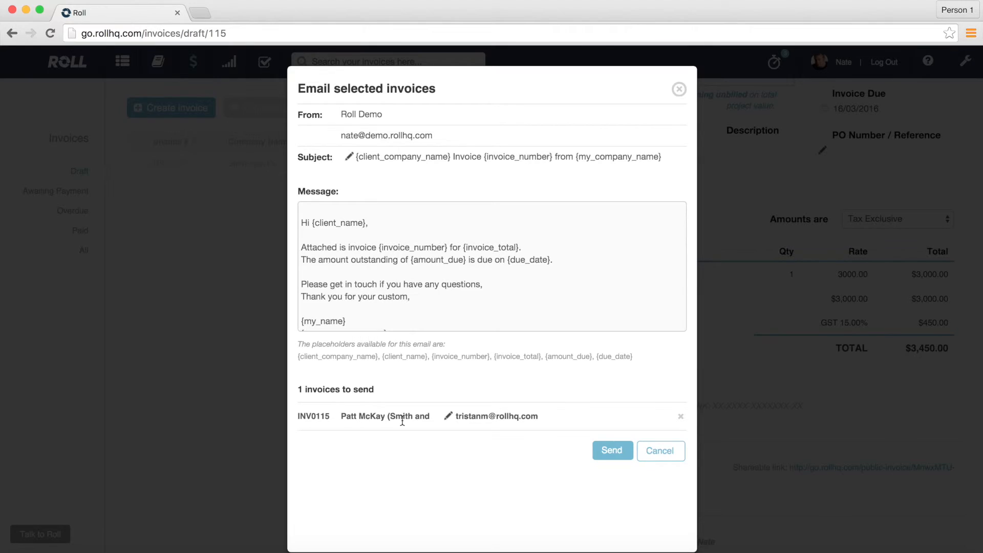
{"action": "double_click", "coordinate": [510, 416]}
{"action": "left_click", "coordinate": [537, 416]}
{"action": "left_click", "coordinate": [612, 451]}
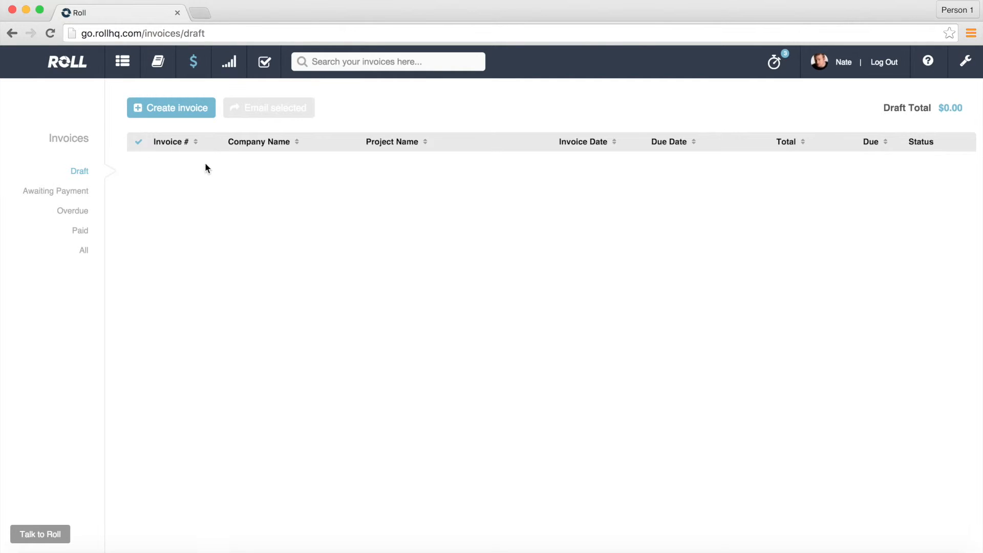
Step: Check the lists of invoices awaiting payment and overdue invoices
{"action": "left_click", "coordinate": [68, 192]}
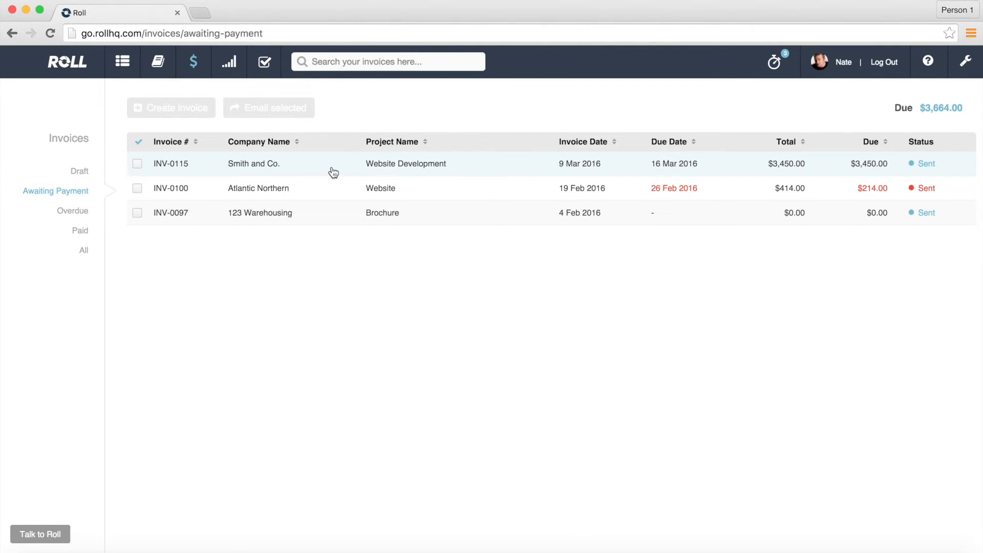
{"action": "left_click", "coordinate": [78, 212]}
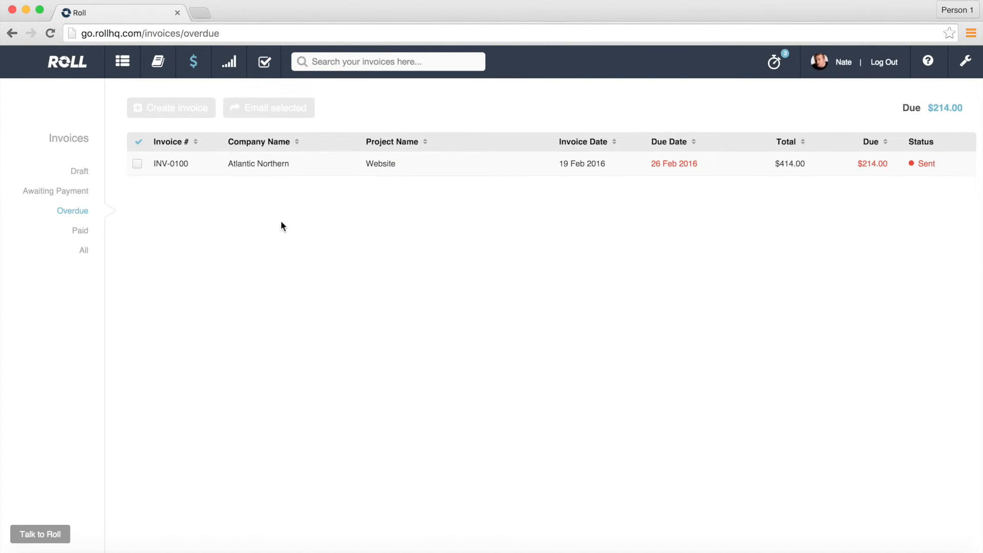
{"action": "left_click", "coordinate": [77, 192]}
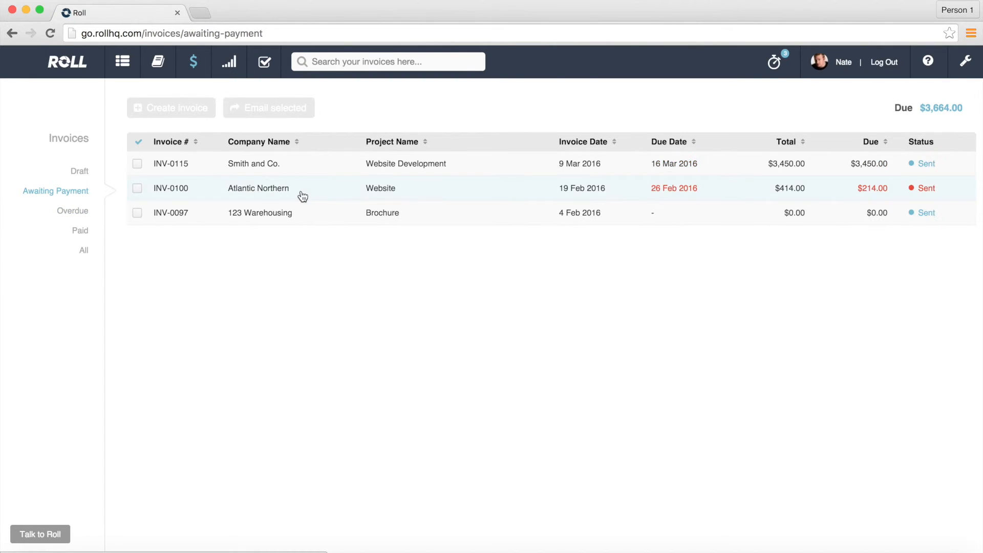
Step: Open the Smith and Co. invoice's shareable link, review the public invoice page, and return to the invoice
{"action": "left_click", "coordinate": [340, 161]}
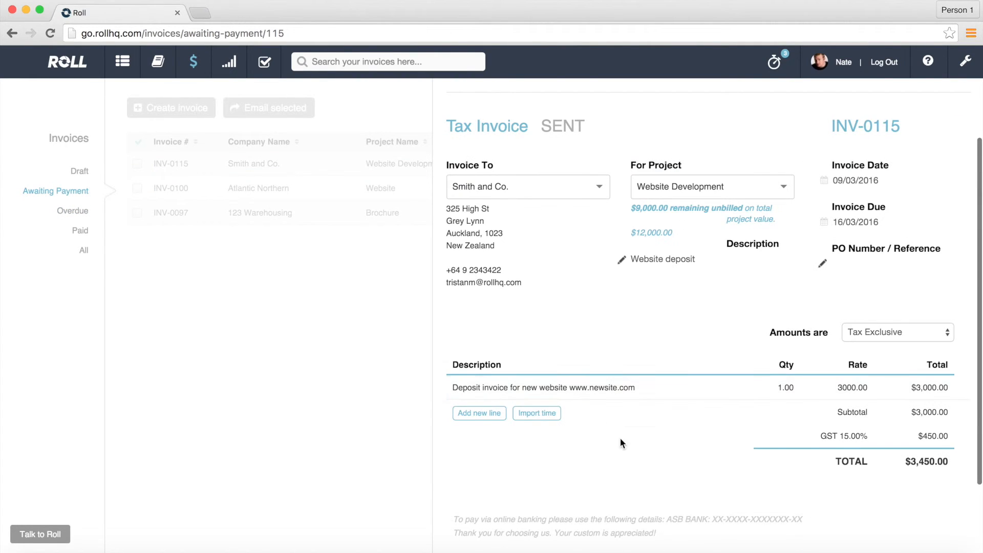
{"action": "scroll", "coordinate": [623, 460], "scroll_direction": "down", "scroll_amount": 3}
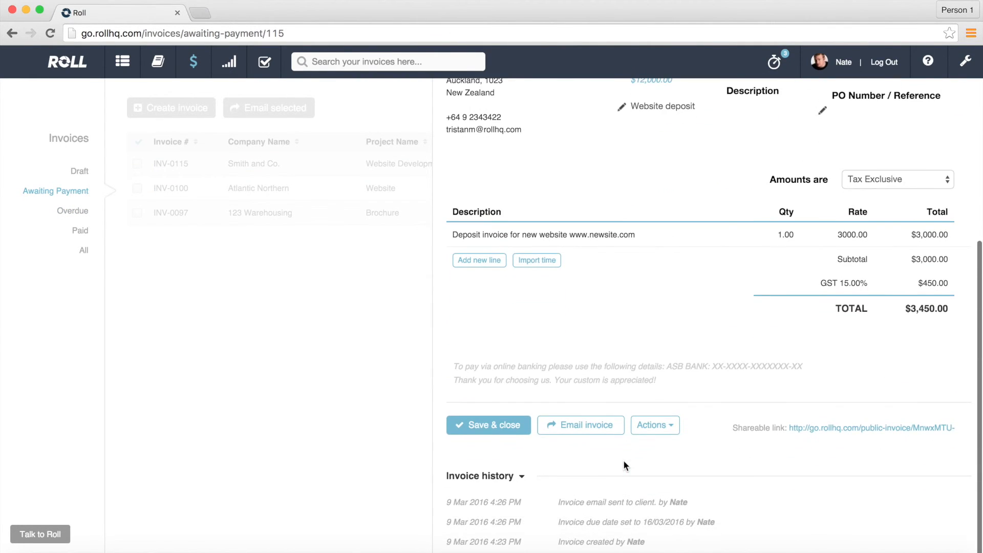
{"action": "left_click", "coordinate": [868, 433]}
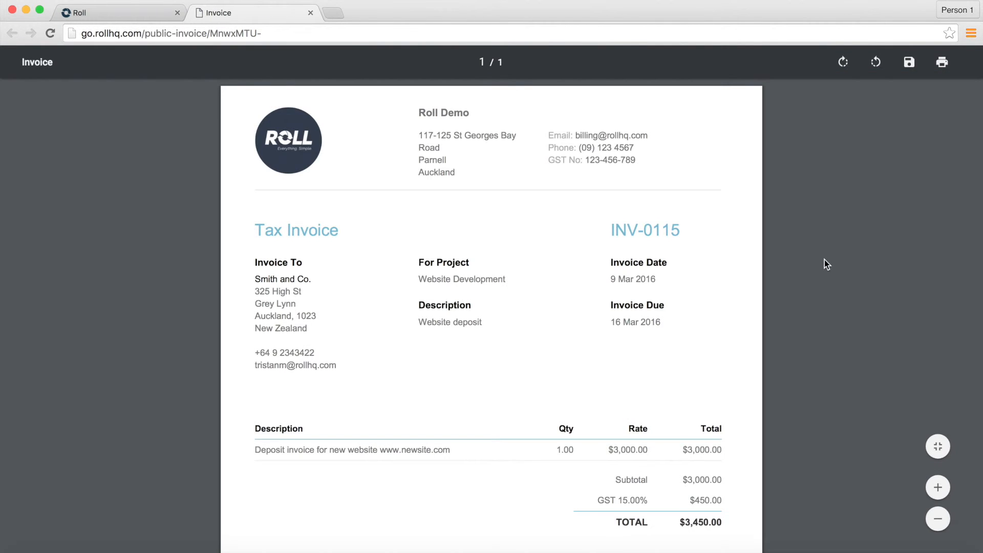
{"action": "scroll", "coordinate": [824, 260], "scroll_direction": "down", "scroll_amount": 3}
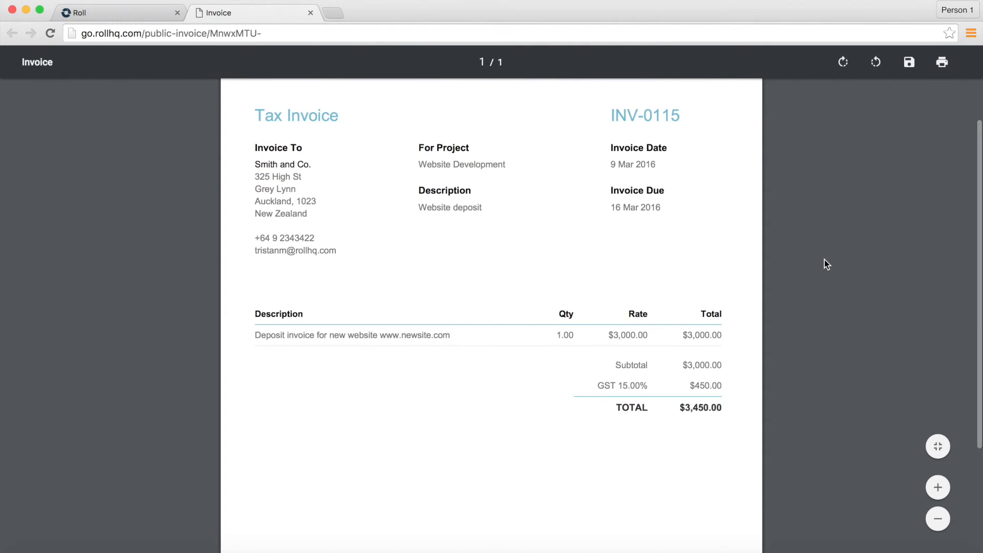
{"action": "scroll", "coordinate": [824, 260], "scroll_direction": "down", "scroll_amount": 5}
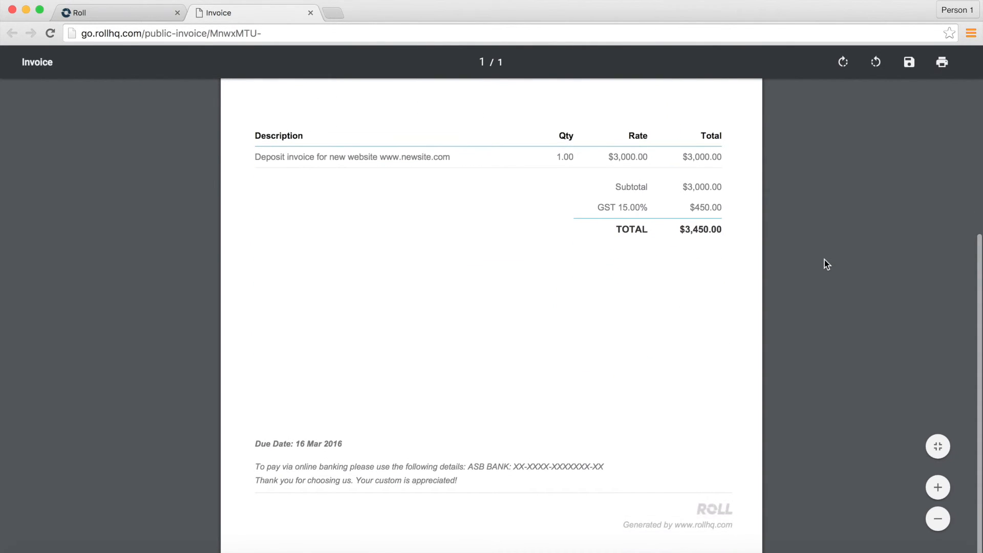
{"action": "scroll", "coordinate": [824, 260], "scroll_direction": "up", "scroll_amount": 3}
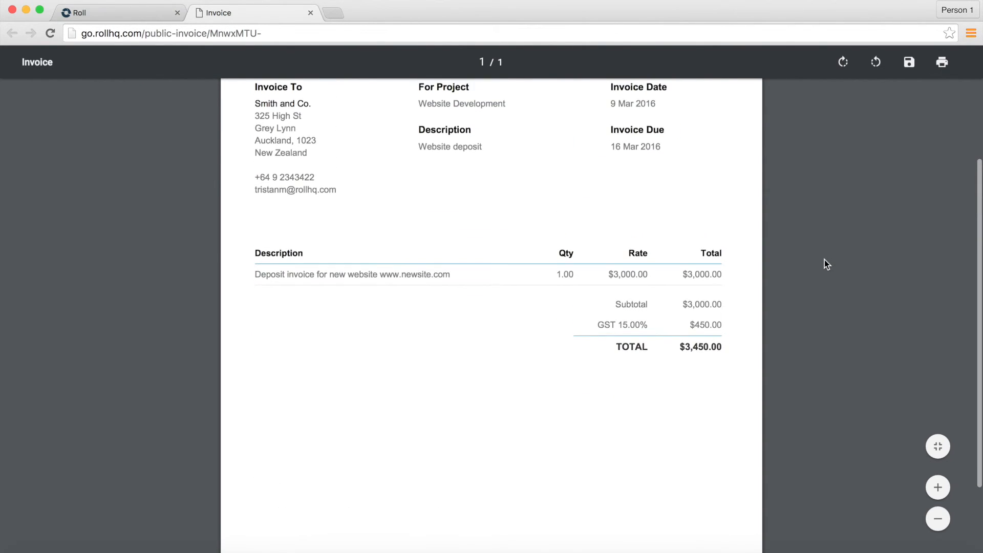
{"action": "scroll", "coordinate": [825, 260], "scroll_direction": "up", "scroll_amount": 5}
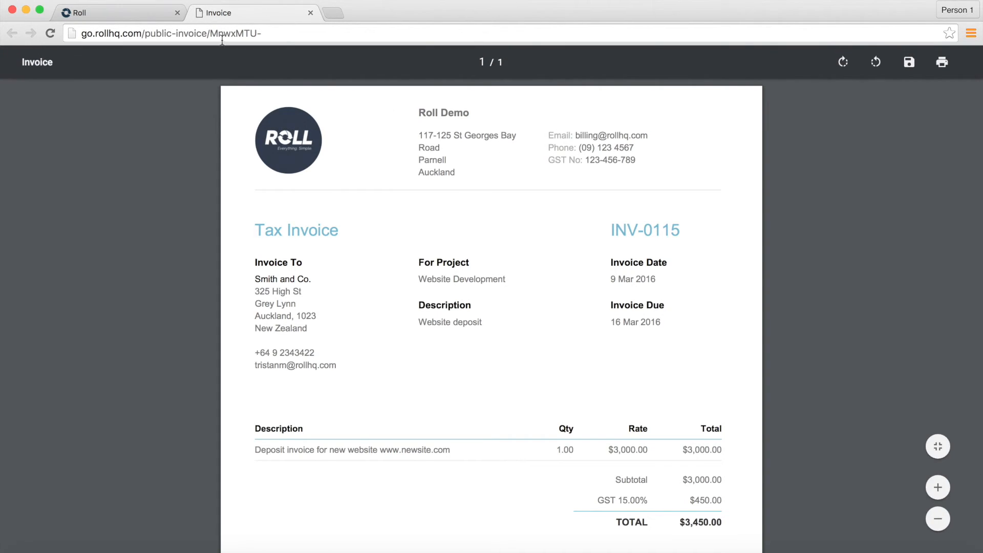
{"action": "left_click", "coordinate": [149, 12]}
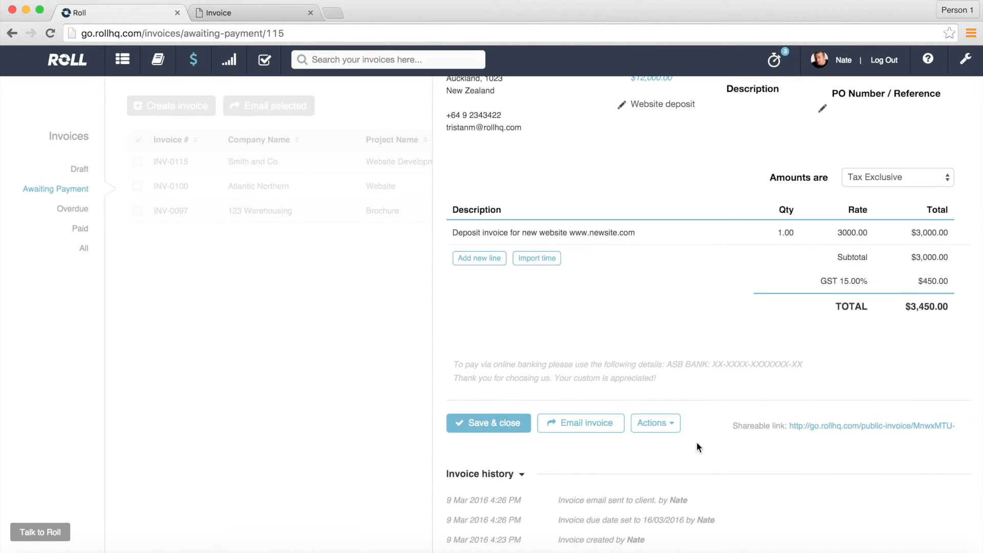
Step: Log a payment of 3450.00 dated 09/03/2016 on the Smith and Co. invoice with the payment reference Inv-0115
{"action": "left_click", "coordinate": [675, 433]}
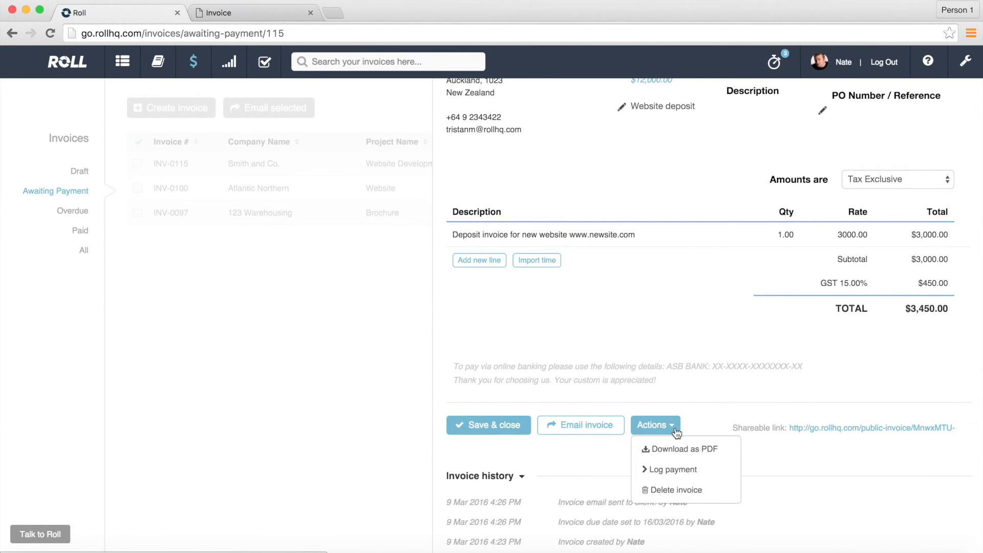
{"action": "left_click", "coordinate": [681, 469]}
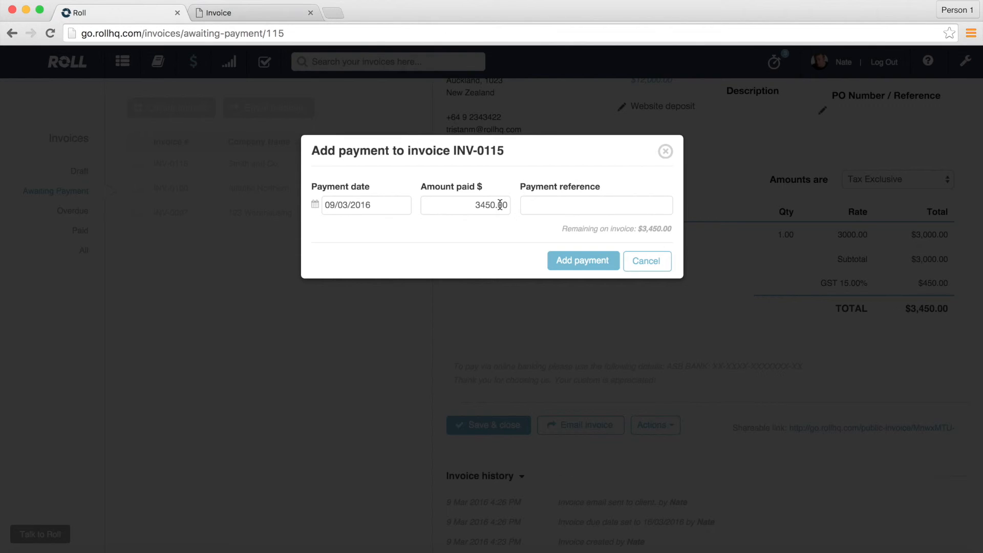
{"action": "double_click", "coordinate": [500, 205]}
{"action": "left_click", "coordinate": [542, 204]}
{"action": "type", "text": "Inv"}
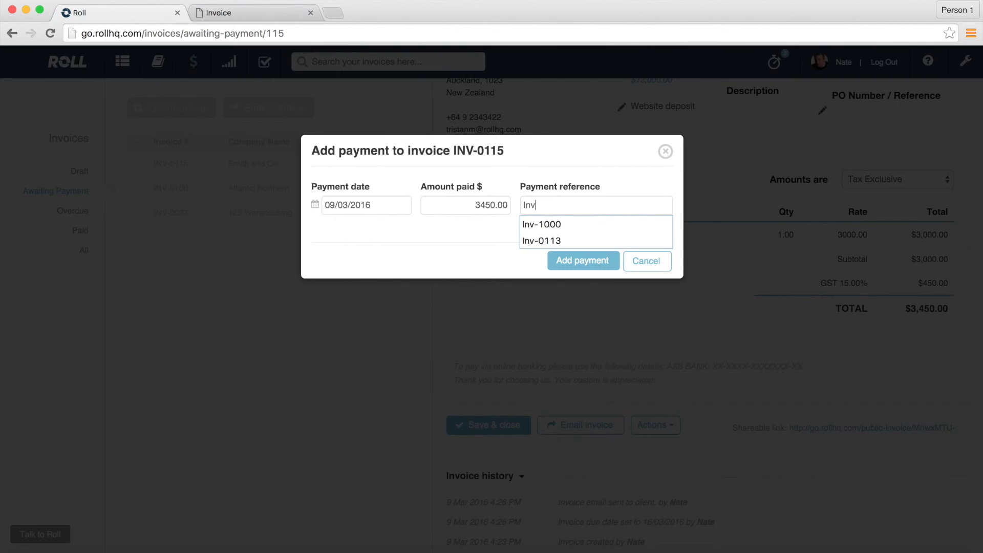
{"action": "type", "text": "-01"}
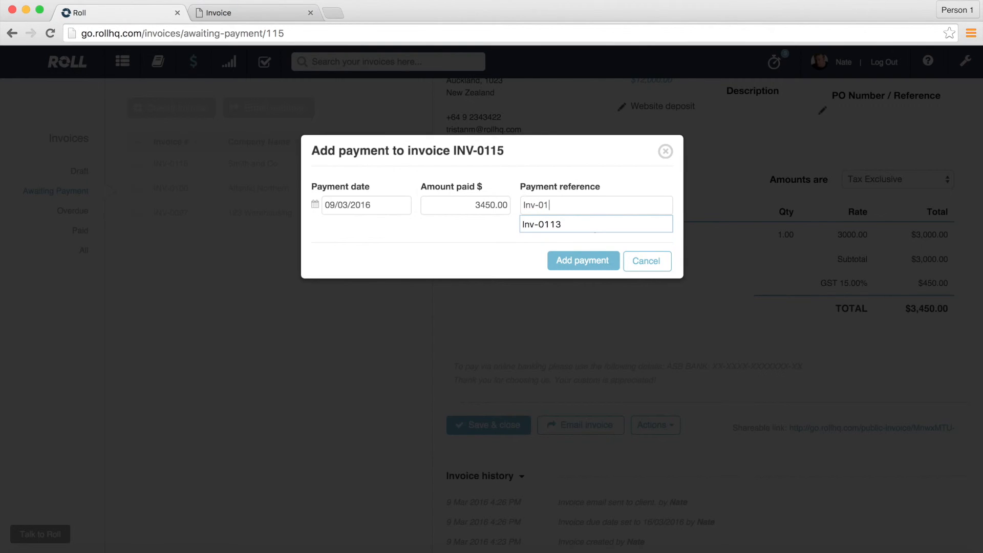
{"action": "type", "text": "15"}
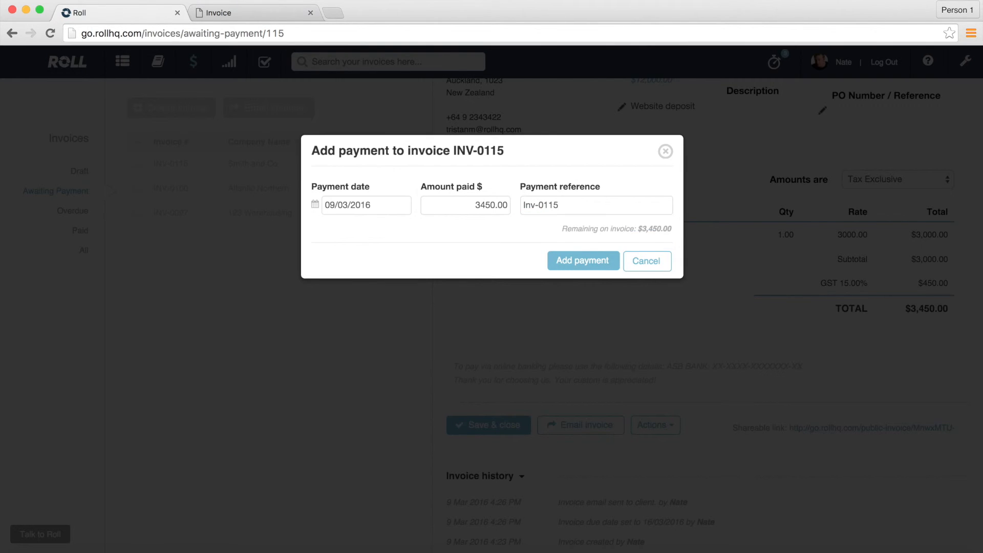
{"action": "left_click", "coordinate": [586, 263]}
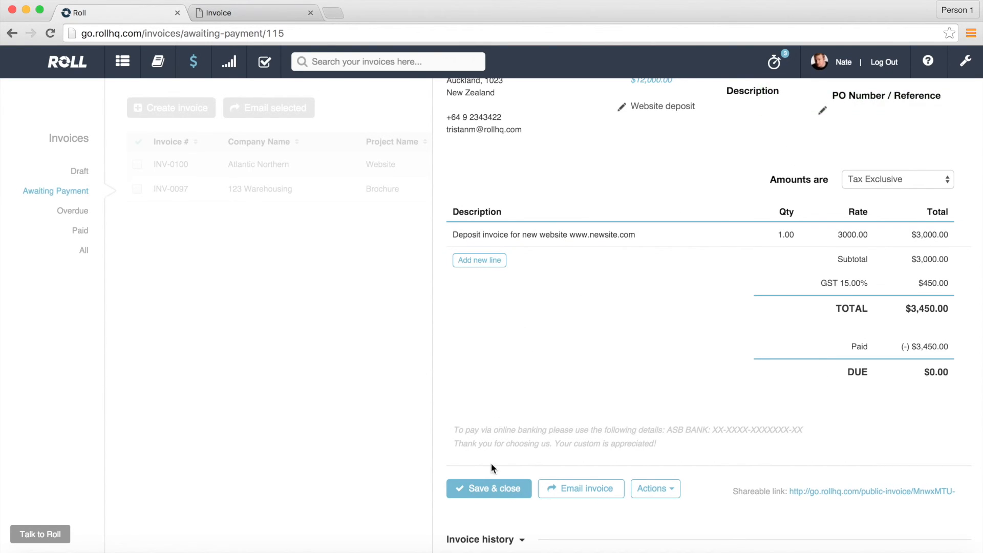
Step: Save and close the Smith and Co. invoice and check the list of paid invoices
{"action": "left_click", "coordinate": [493, 488]}
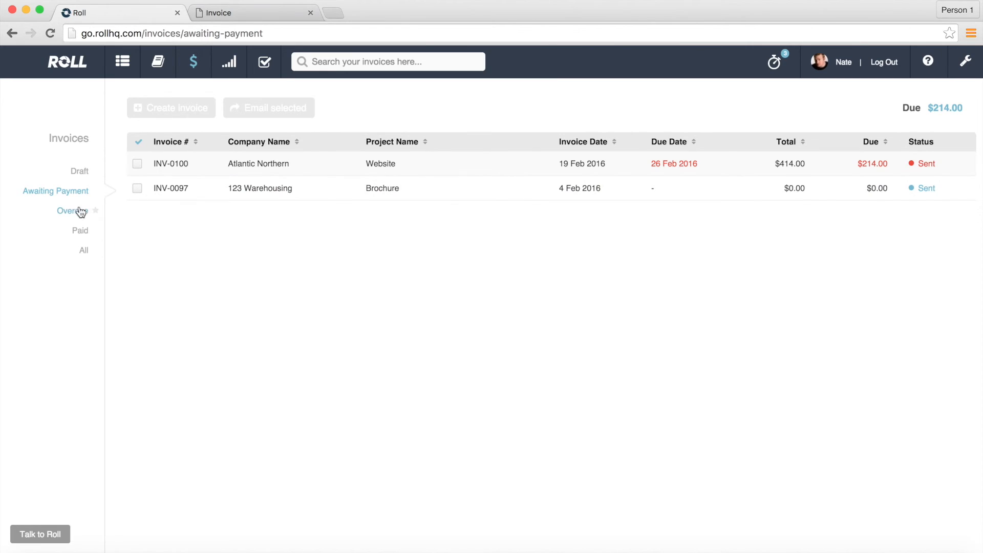
{"action": "left_click", "coordinate": [80, 230]}
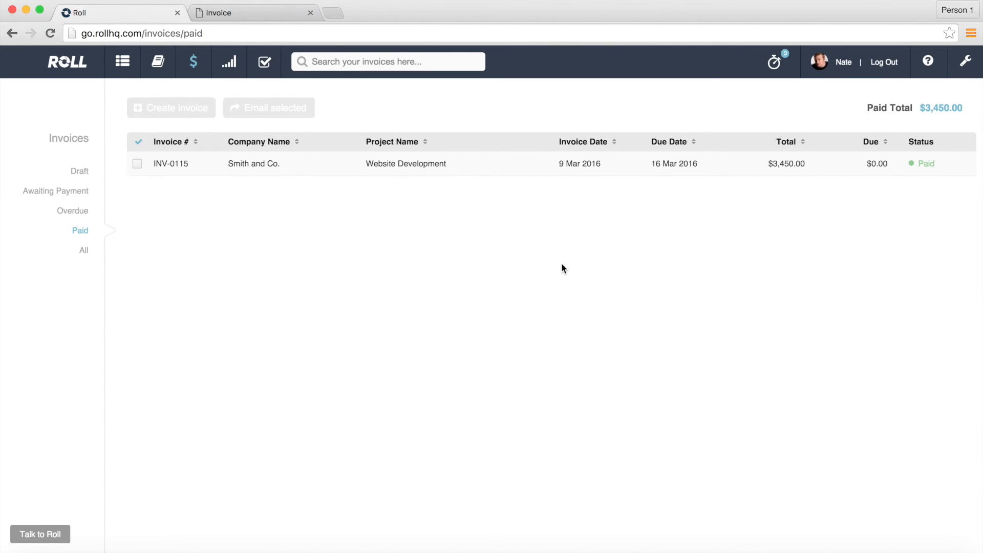
Step: Review the billed progress, financial summary and invoices of Smith and Co.'s in-progress Website Development project
{"action": "left_click", "coordinate": [123, 62]}
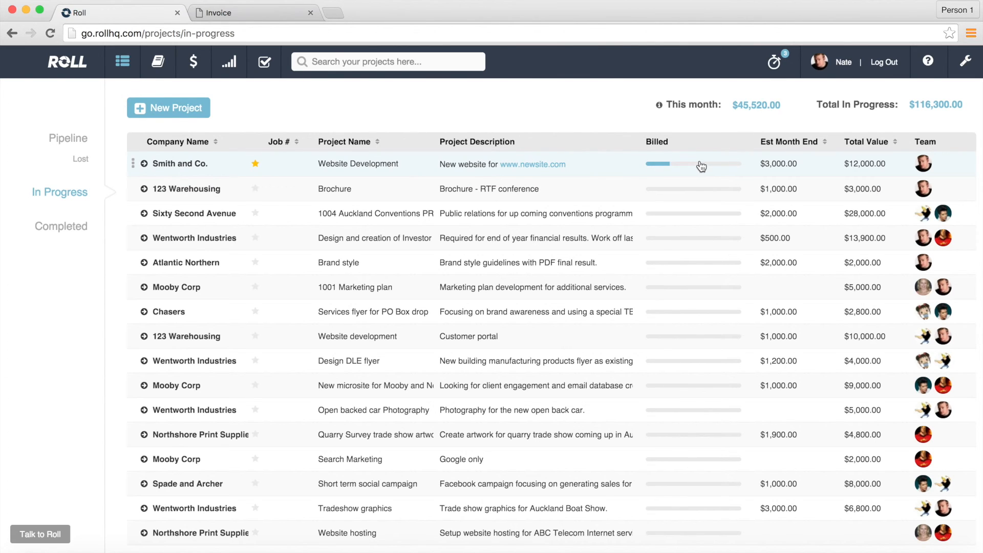
{"action": "mouse_move", "coordinate": [661, 168]}
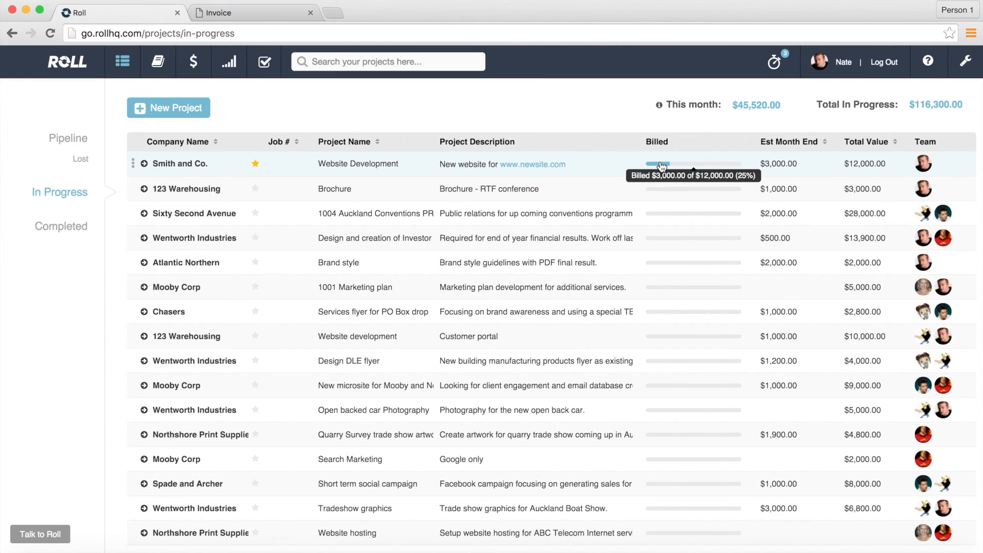
{"action": "left_click", "coordinate": [453, 162]}
{"action": "scroll", "coordinate": [767, 450], "scroll_direction": "down", "scroll_amount": 3}
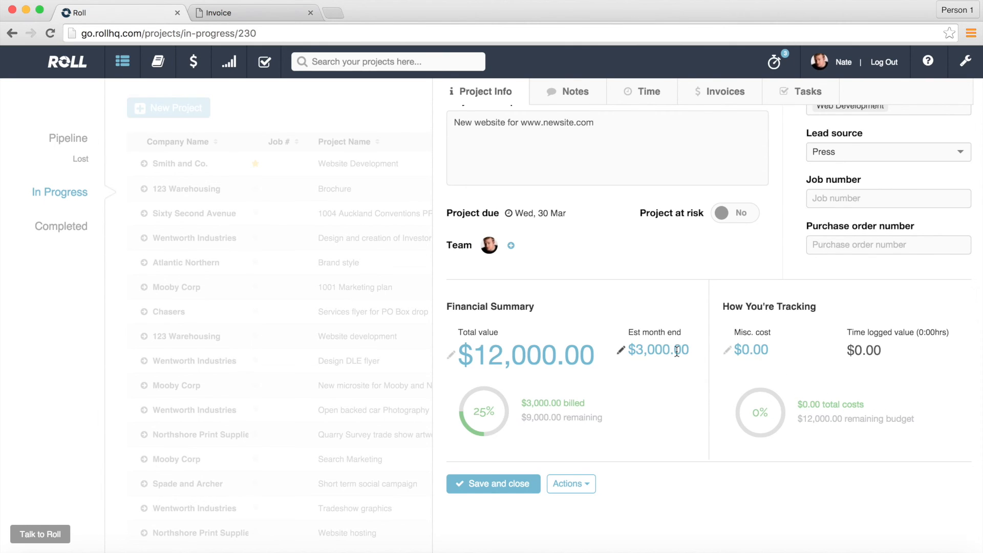
{"action": "scroll", "coordinate": [640, 394], "scroll_direction": "up", "scroll_amount": 3}
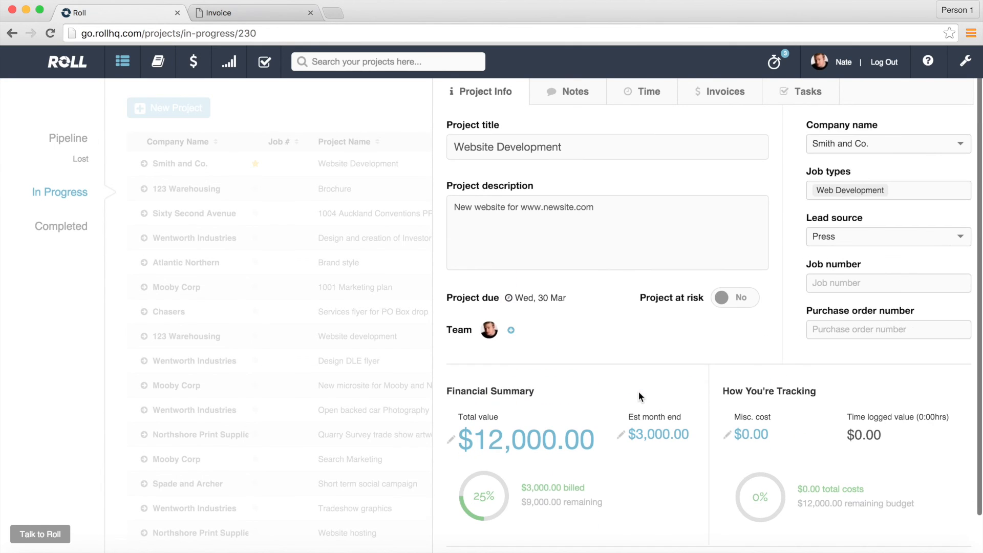
{"action": "left_click", "coordinate": [730, 102]}
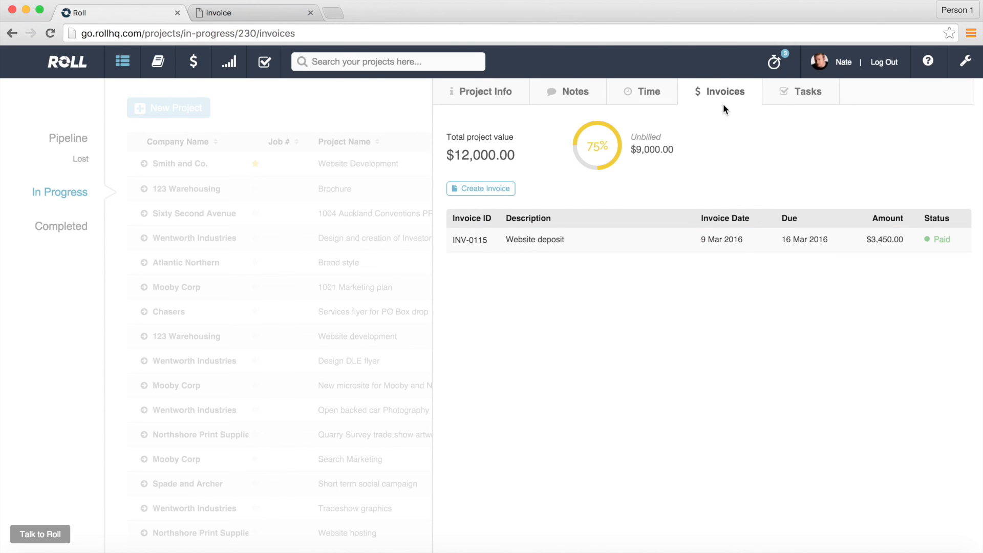
{"action": "left_click", "coordinate": [500, 94]}
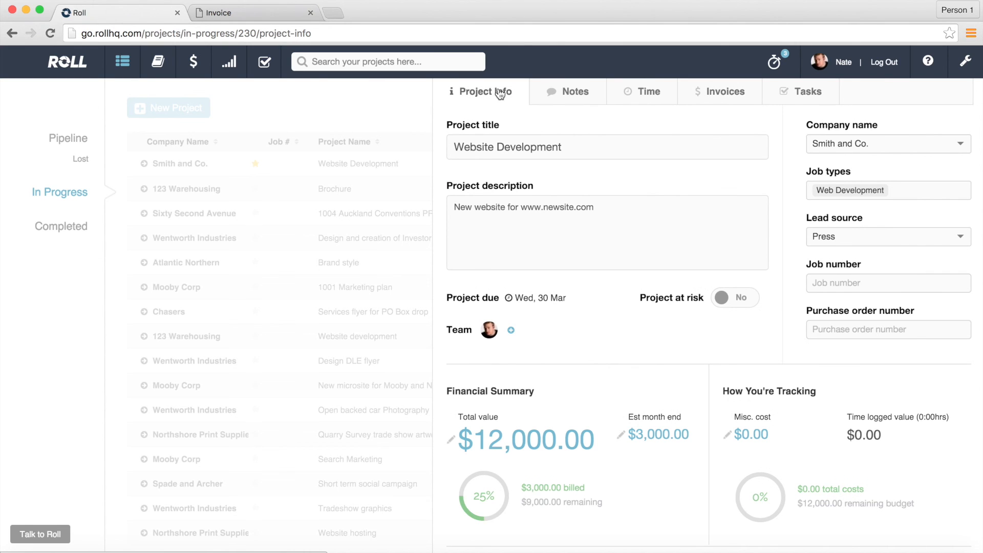